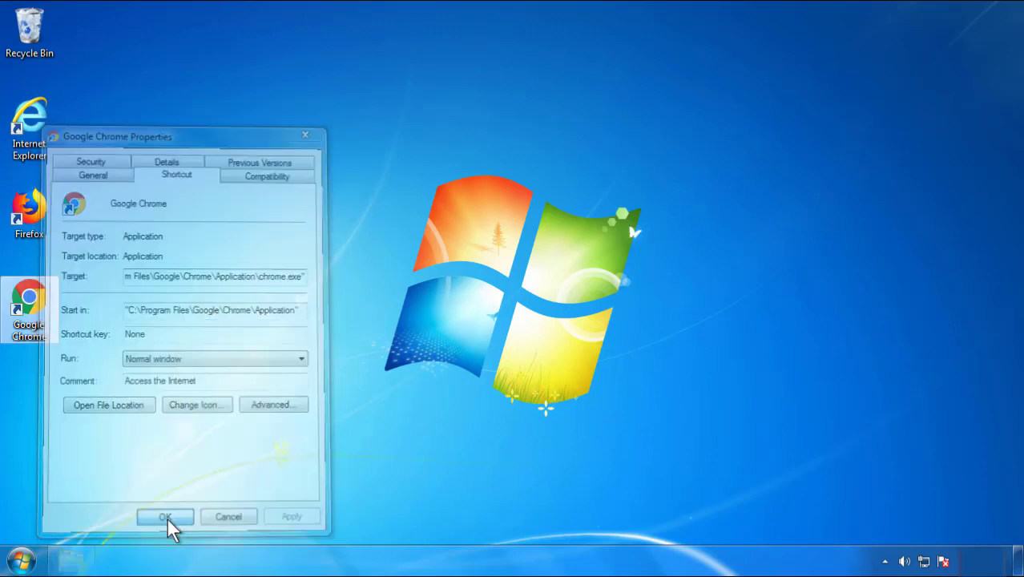
Step: Close the Google Chrome shortcut's Properties dialog with OK
{"action": "left_click", "coordinate": [20, 561]}
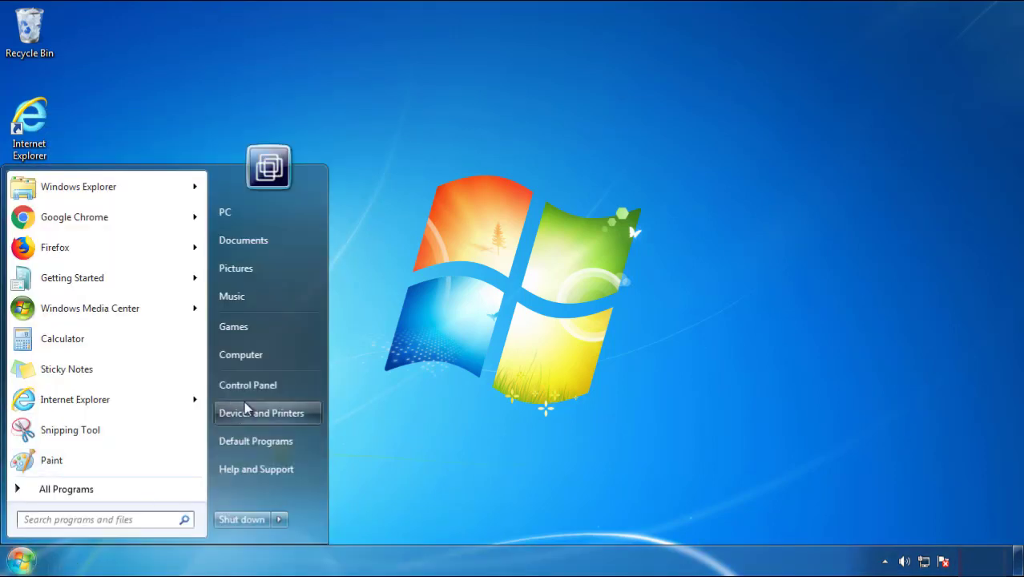
Step: Open Programs and Features from Control Panel and sort it by Installed On, newest first
{"action": "left_click", "coordinate": [256, 384]}
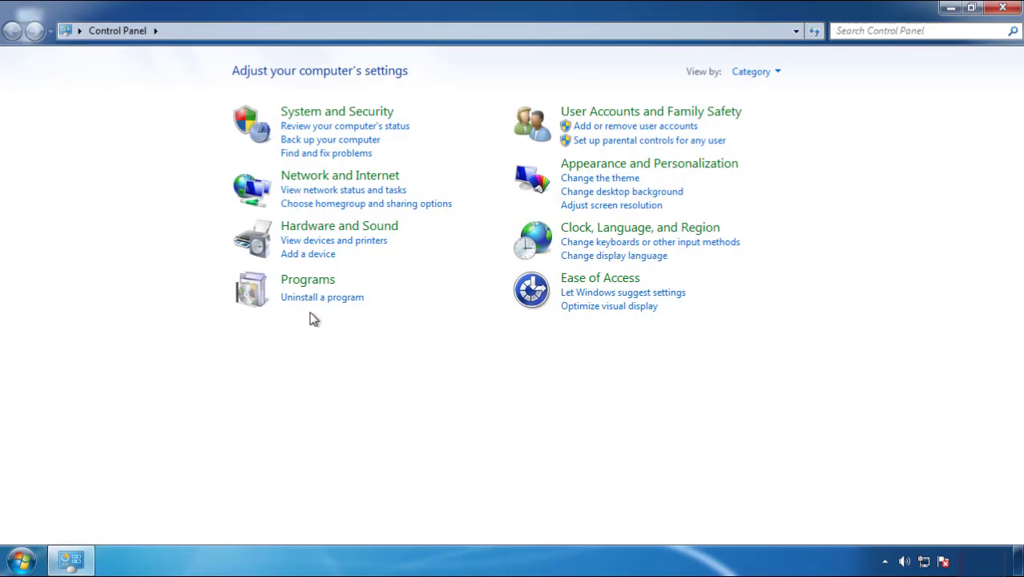
{"action": "left_click", "coordinate": [318, 300]}
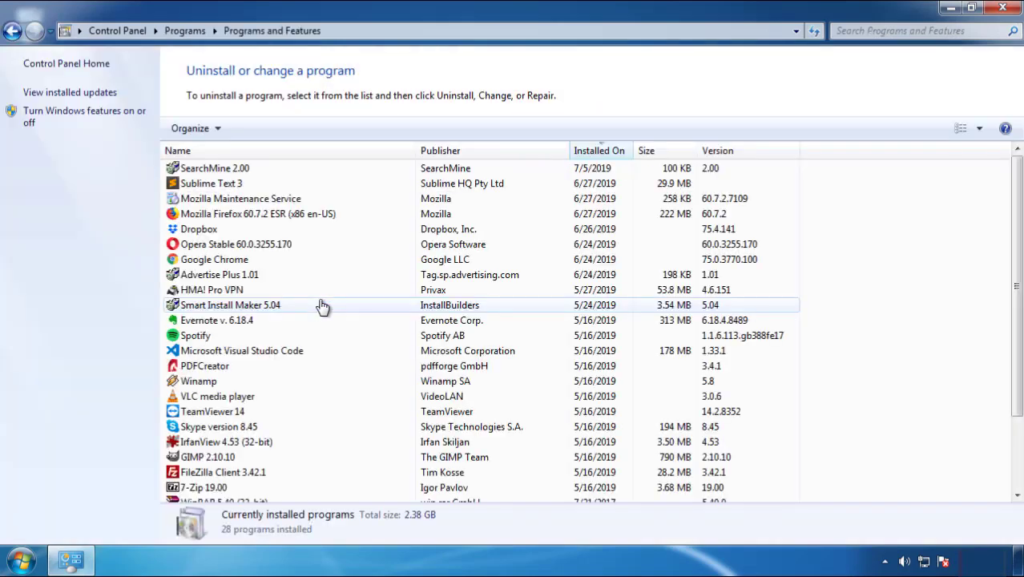
{"action": "left_click", "coordinate": [600, 152]}
{"action": "left_click", "coordinate": [594, 152]}
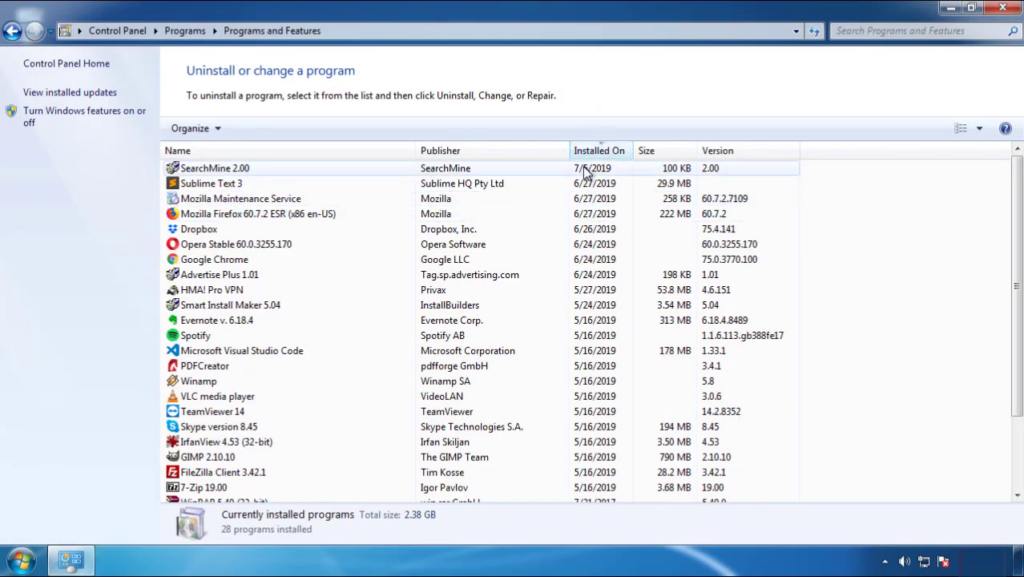
Step: Uninstall SearchMine 2.00, finish the uninstaller, and close the installed-programs window
{"action": "left_click", "coordinate": [213, 172]}
{"action": "left_click", "coordinate": [255, 129]}
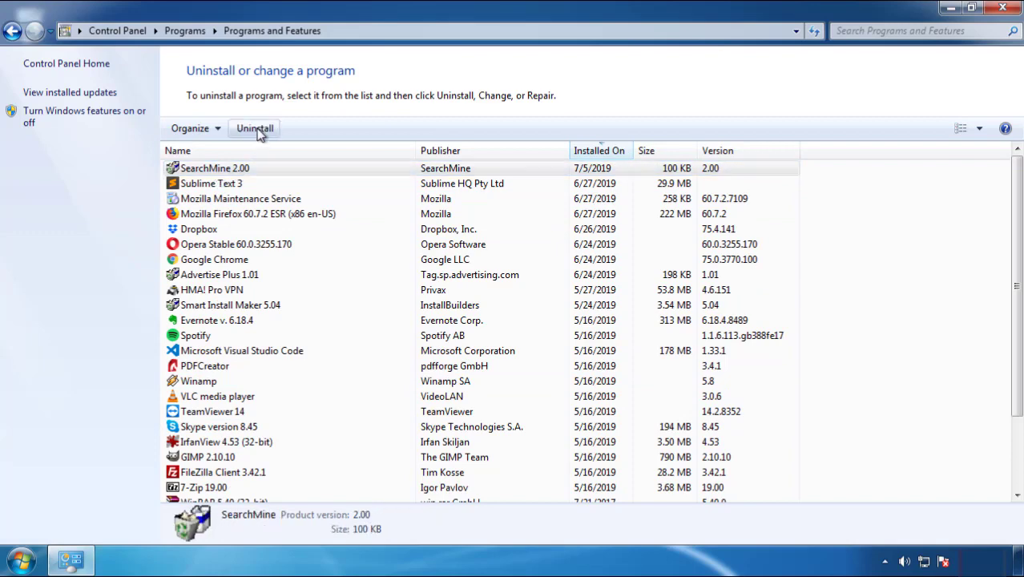
{"action": "left_click", "coordinate": [598, 426]}
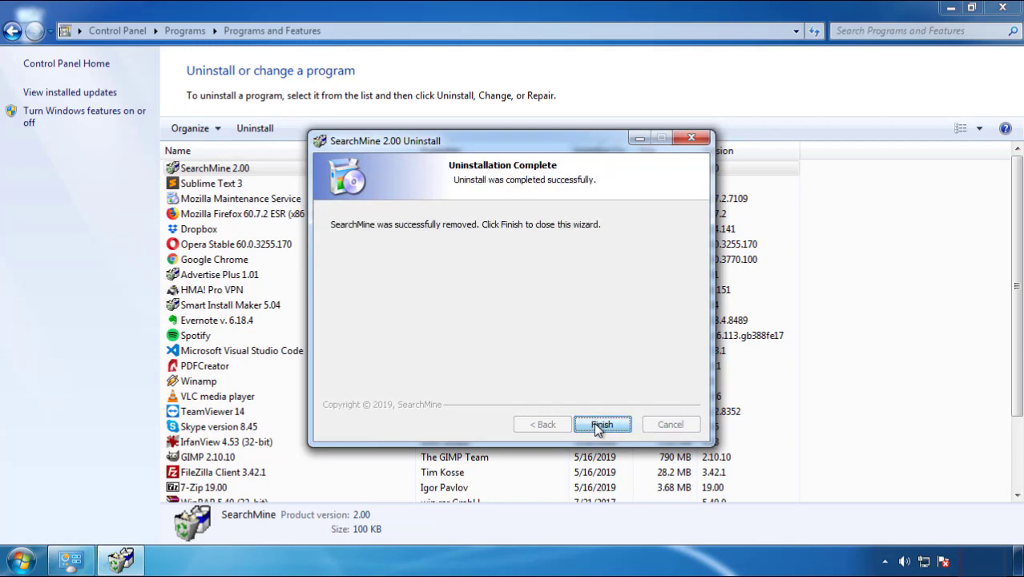
{"action": "left_click", "coordinate": [593, 422]}
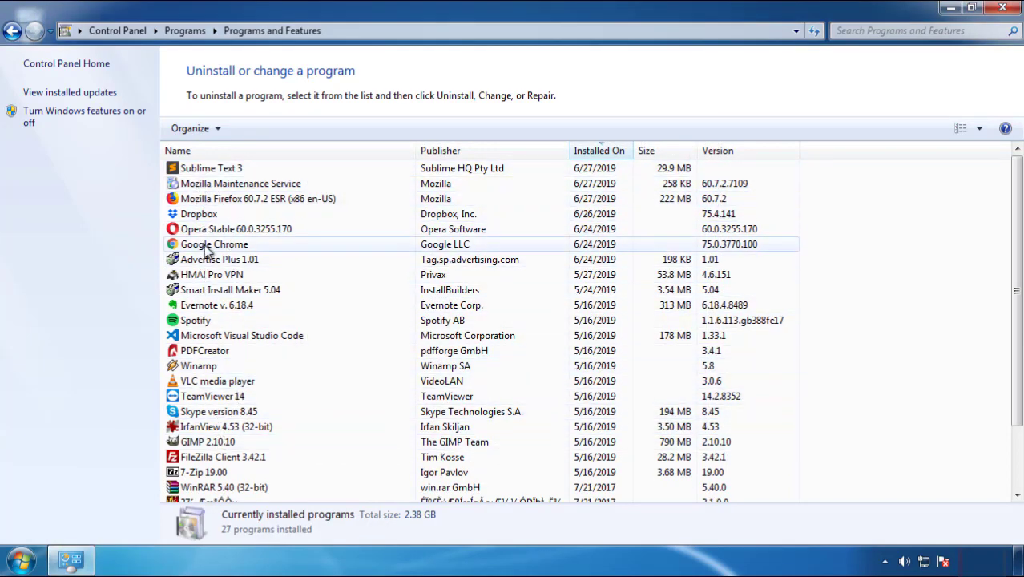
{"action": "left_click", "coordinate": [1004, 9]}
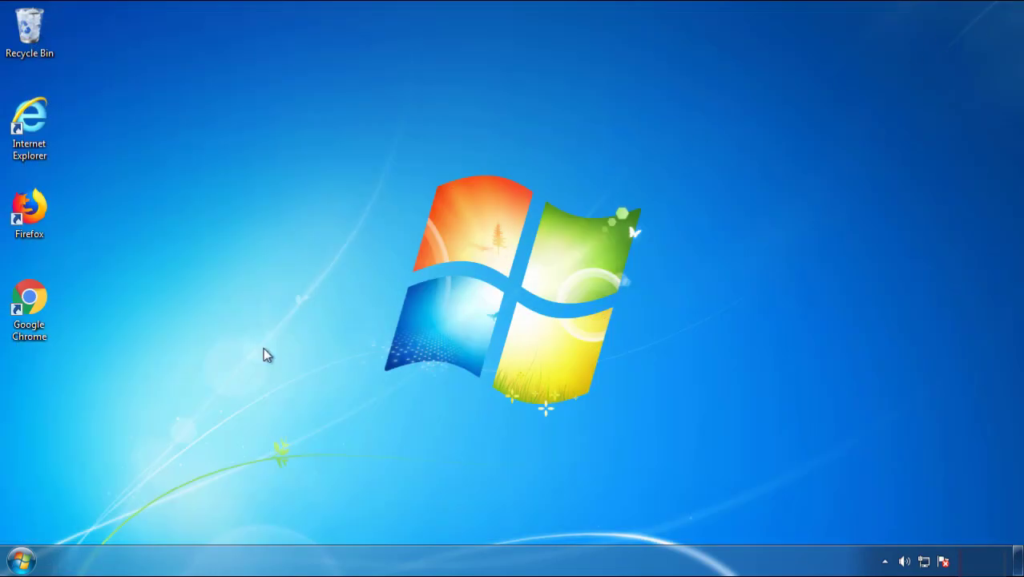
Step: Restart Windows and pick Safe Mode from the F8 boot options menu
{"action": "left_click", "coordinate": [20, 563]}
{"action": "mouse_move", "coordinate": [276, 522]}
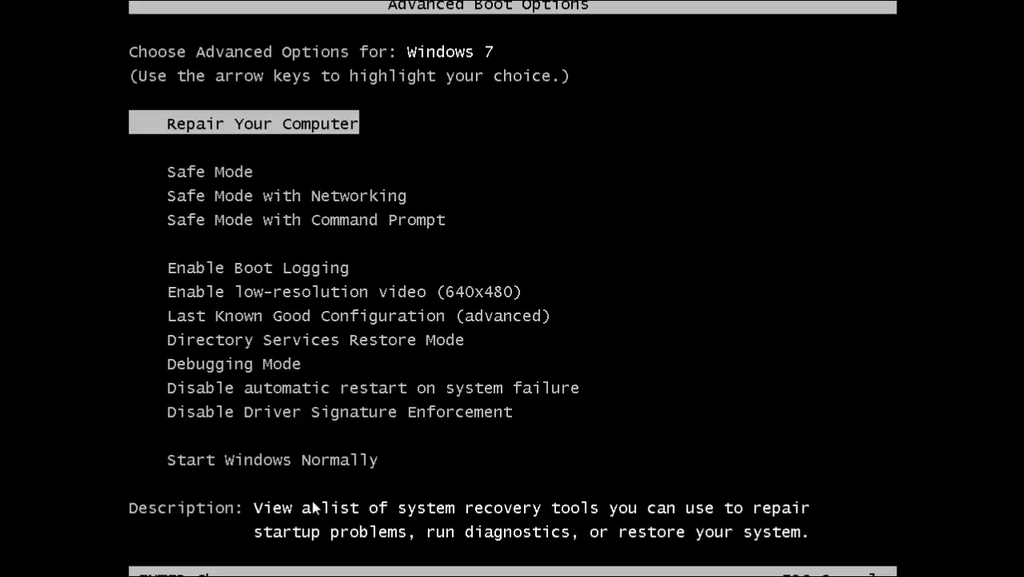
{"action": "key", "text": "Down"}
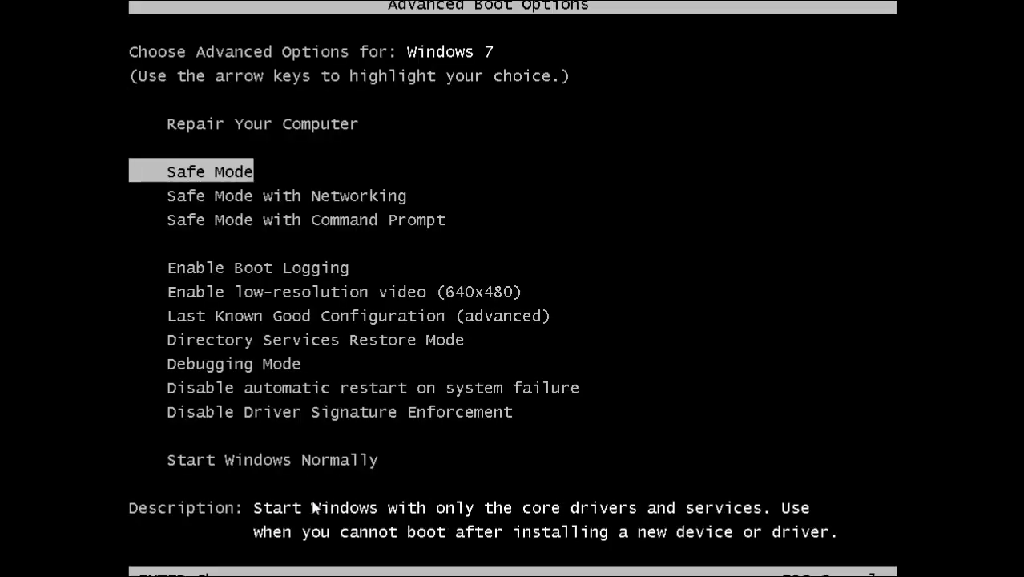
{"action": "key", "text": "Return"}
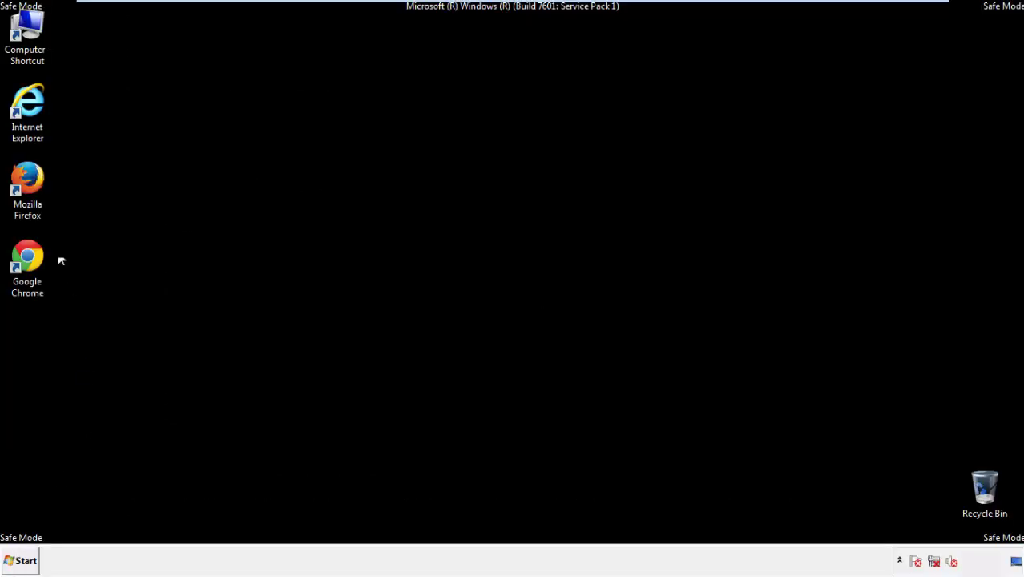
Step: Launch Firefox, decline the default-browser prompt, and keep the menu bar visible
{"action": "double_click", "coordinate": [36, 187]}
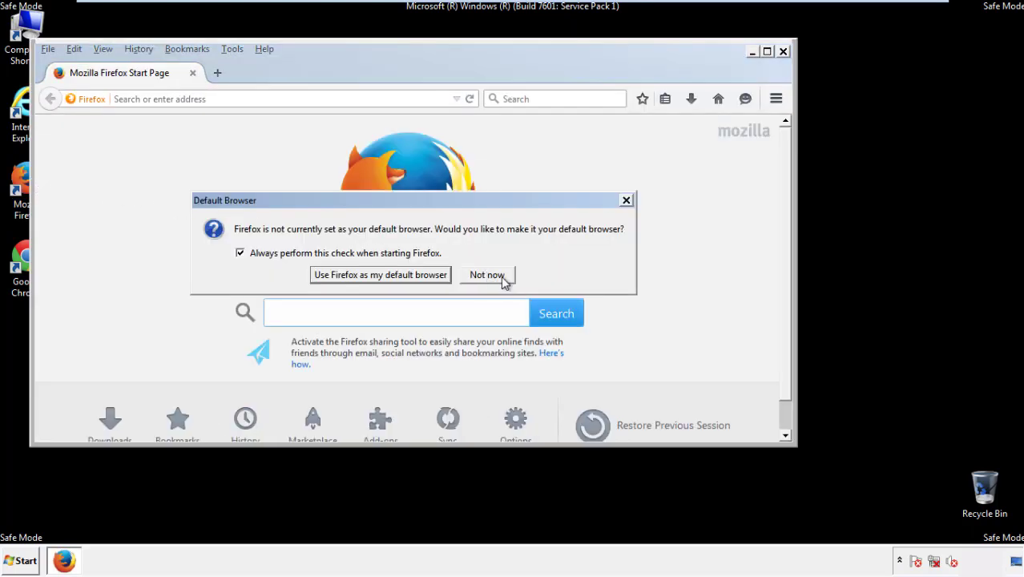
{"action": "left_click", "coordinate": [500, 275]}
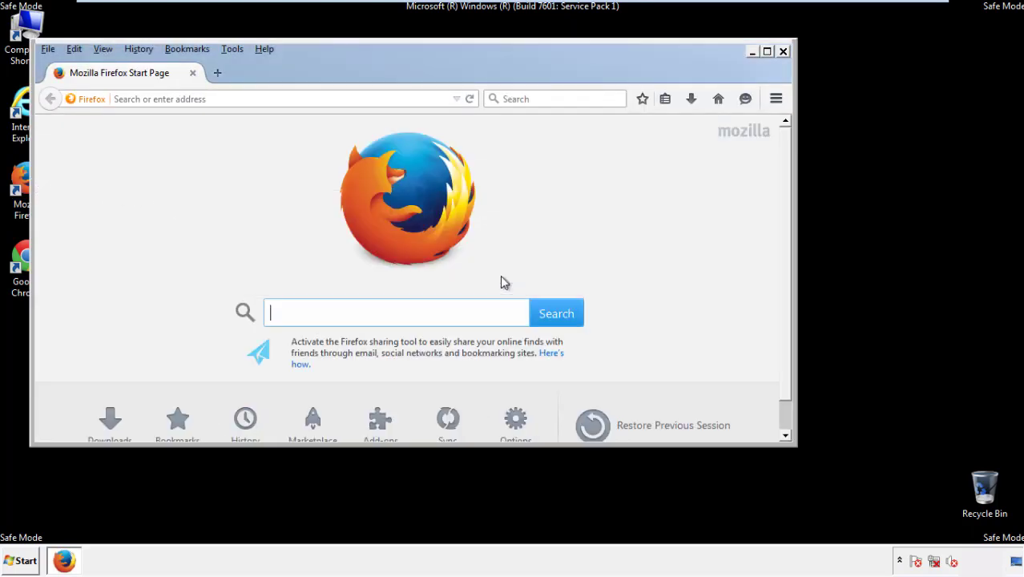
{"action": "right_click", "coordinate": [315, 70]}
{"action": "left_click", "coordinate": [346, 119]}
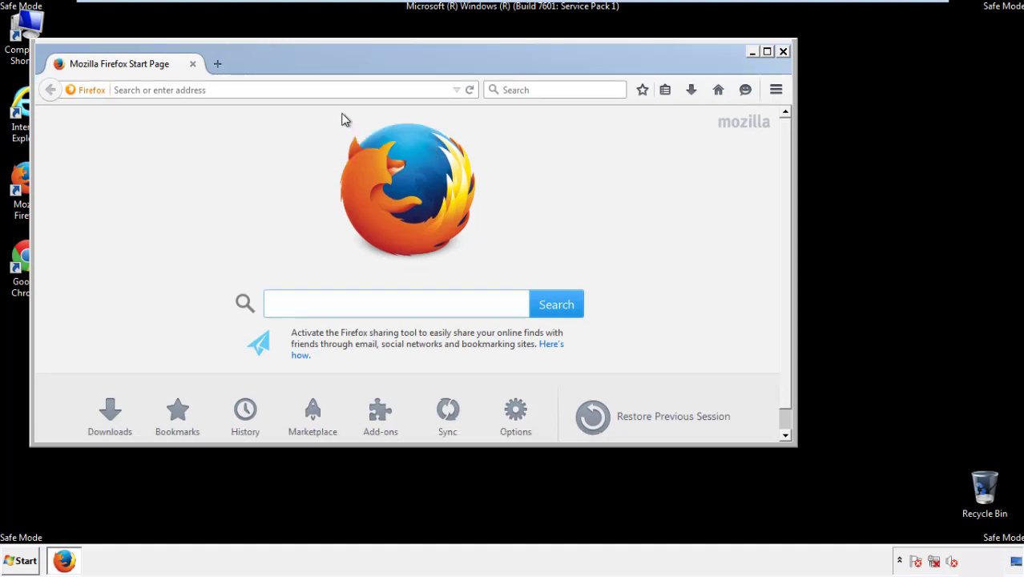
{"action": "right_click", "coordinate": [322, 66]}
{"action": "left_click", "coordinate": [334, 124]}
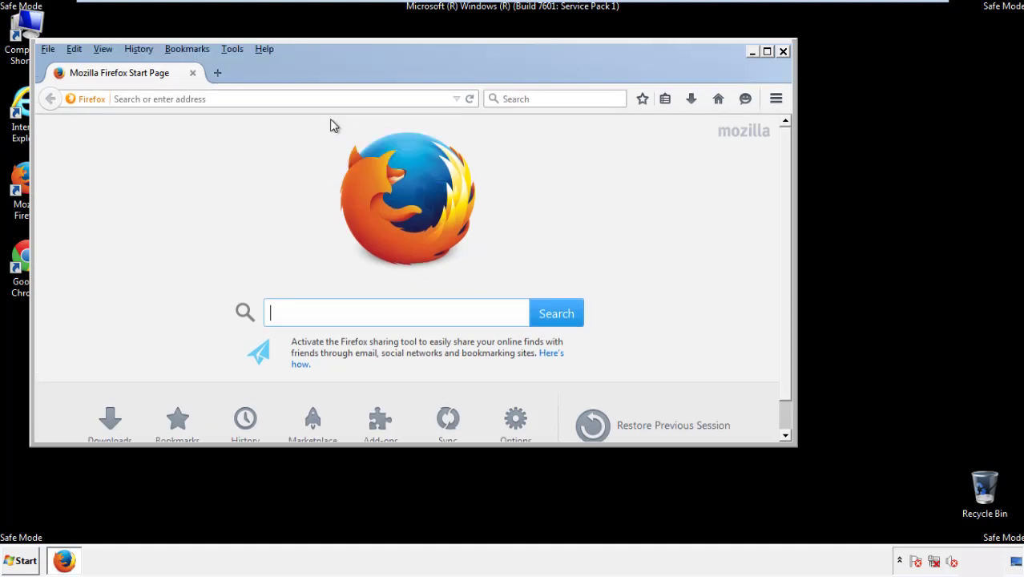
Step: Clear Recent History for the Everything time range with all data boxes ticked
{"action": "left_click", "coordinate": [141, 50]}
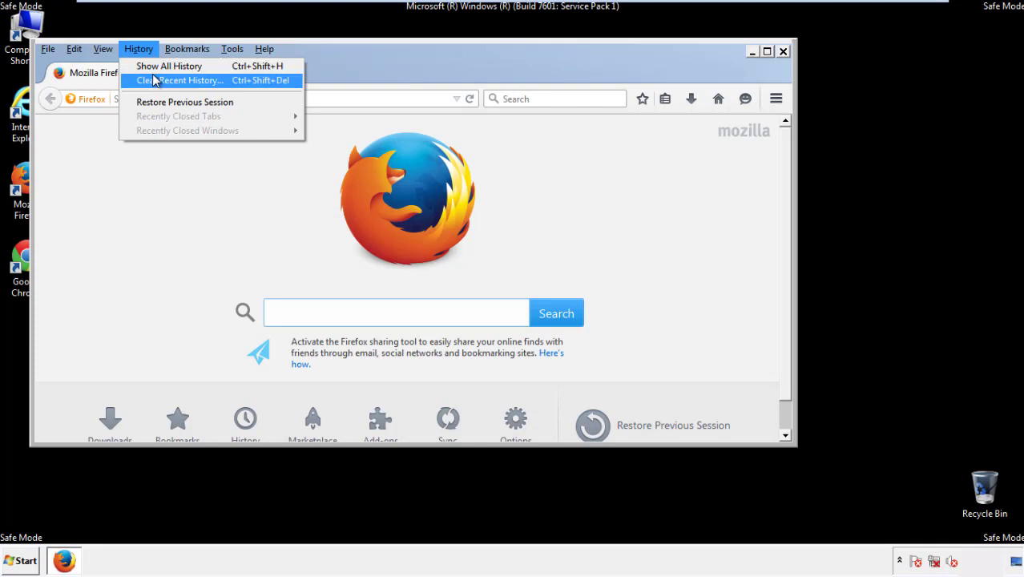
{"action": "left_click", "coordinate": [154, 80]}
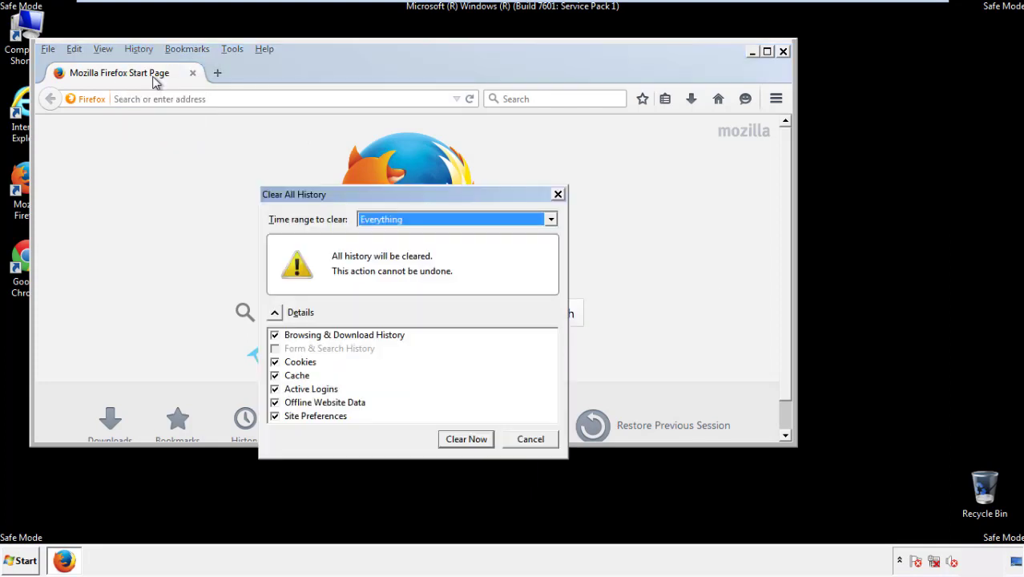
{"action": "left_click", "coordinate": [380, 221]}
{"action": "left_click", "coordinate": [384, 302]}
{"action": "left_click", "coordinate": [274, 402]}
{"action": "left_click", "coordinate": [274, 403]}
{"action": "left_click", "coordinate": [275, 418]}
{"action": "left_click", "coordinate": [275, 418]}
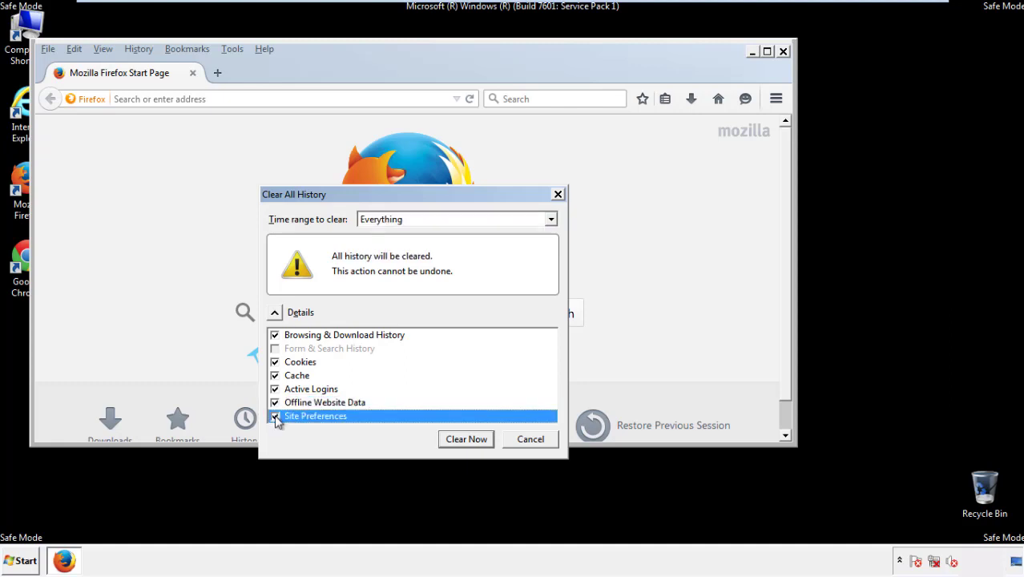
{"action": "left_click", "coordinate": [465, 439]}
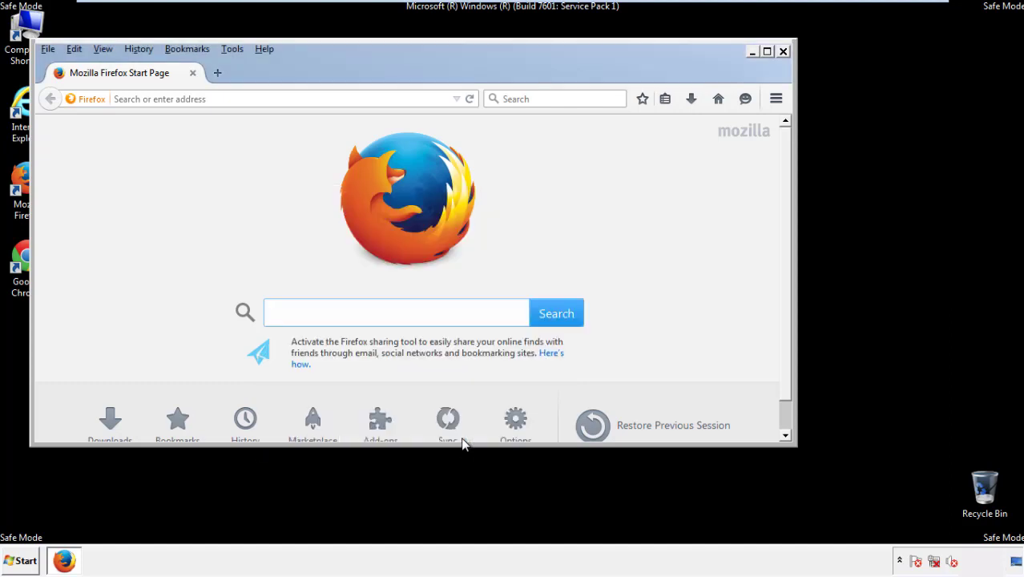
Step: Run Refresh Firefox from Troubleshooting Information, finish it, decline the default prompt, and close Firefox
{"action": "left_click", "coordinate": [263, 48]}
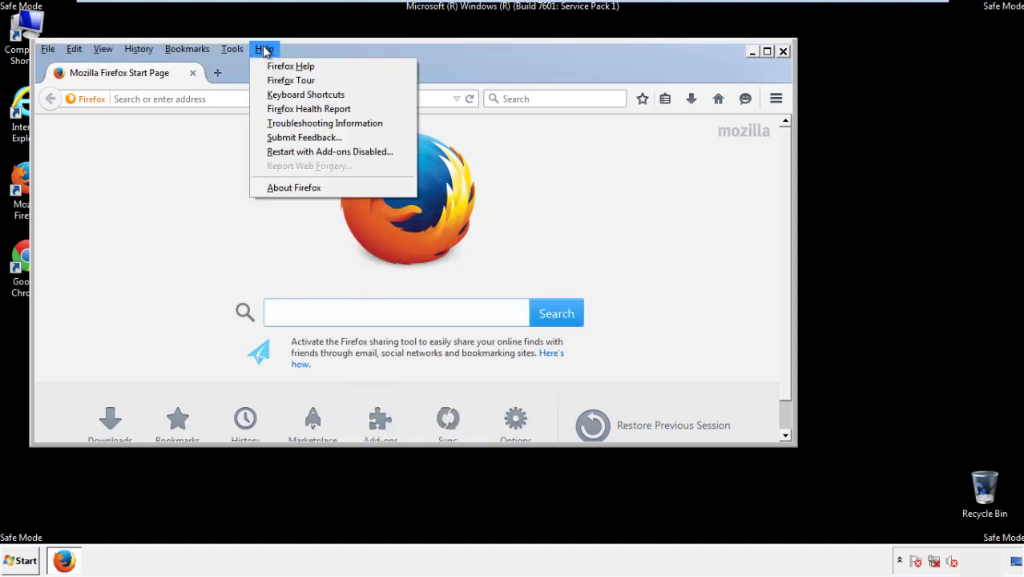
{"action": "left_click", "coordinate": [296, 123]}
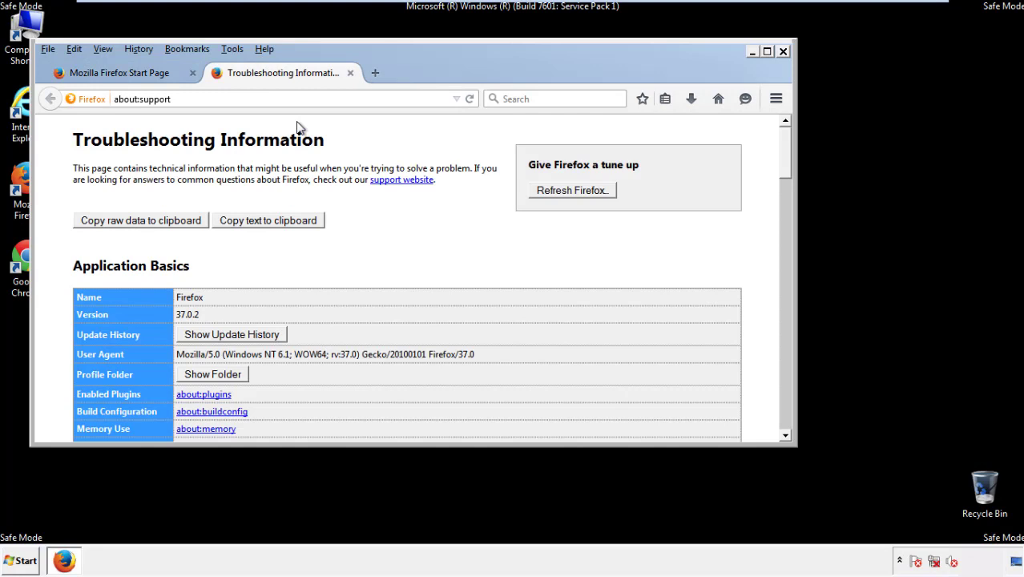
{"action": "left_click", "coordinate": [594, 194]}
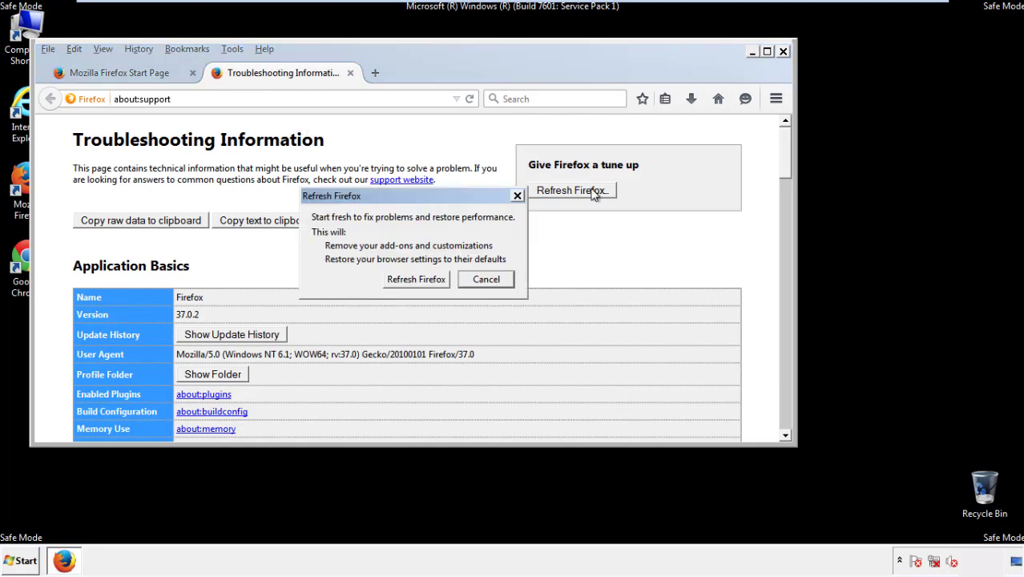
{"action": "left_click", "coordinate": [416, 279]}
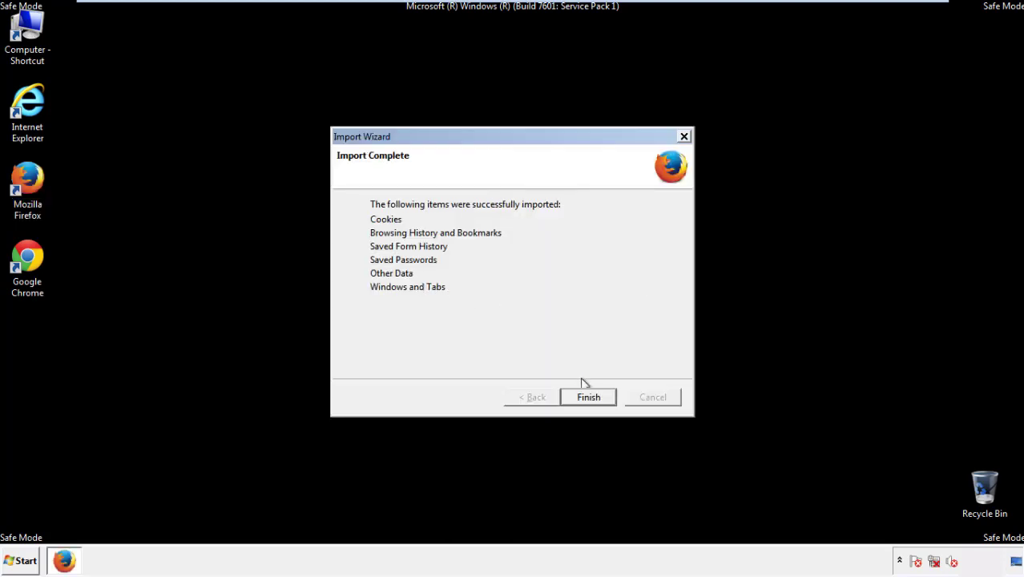
{"action": "left_click", "coordinate": [588, 398]}
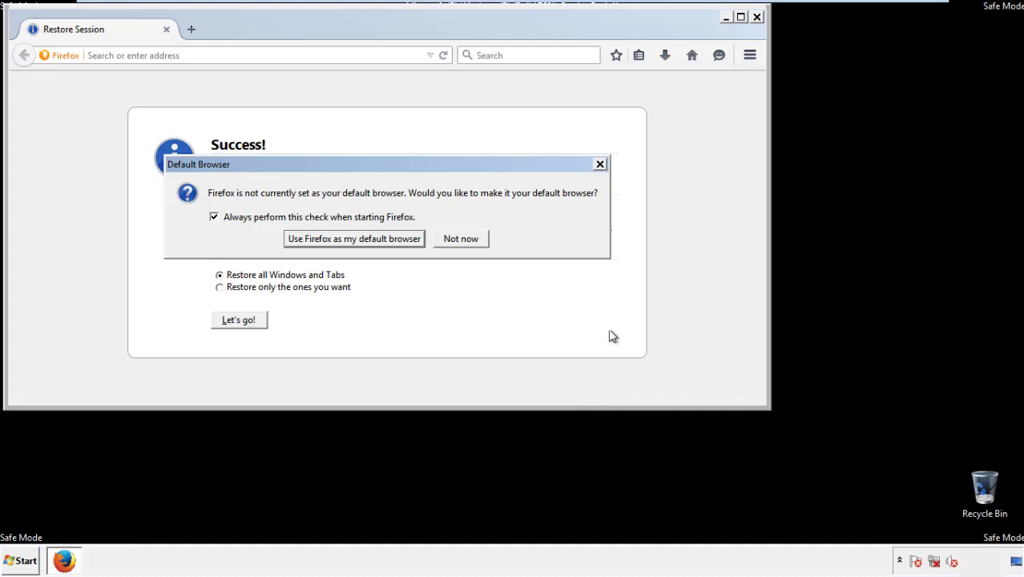
{"action": "left_click", "coordinate": [463, 240]}
{"action": "left_click", "coordinate": [756, 17]}
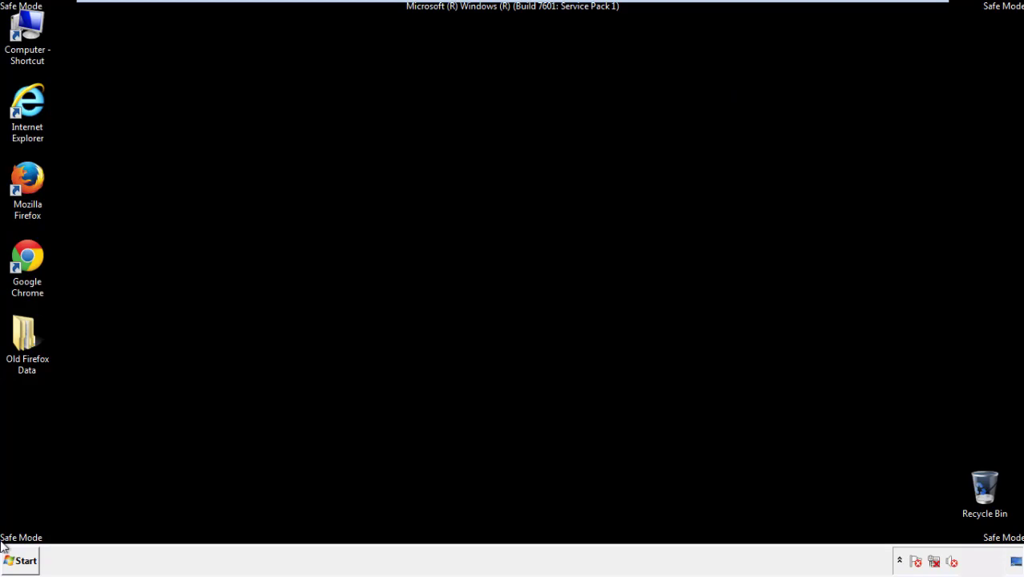
Step: Launch Google Chrome from its desktop shortcut and choose Don't ask again on the default-browser bar
{"action": "left_click", "coordinate": [24, 257]}
{"action": "double_click", "coordinate": [25, 255]}
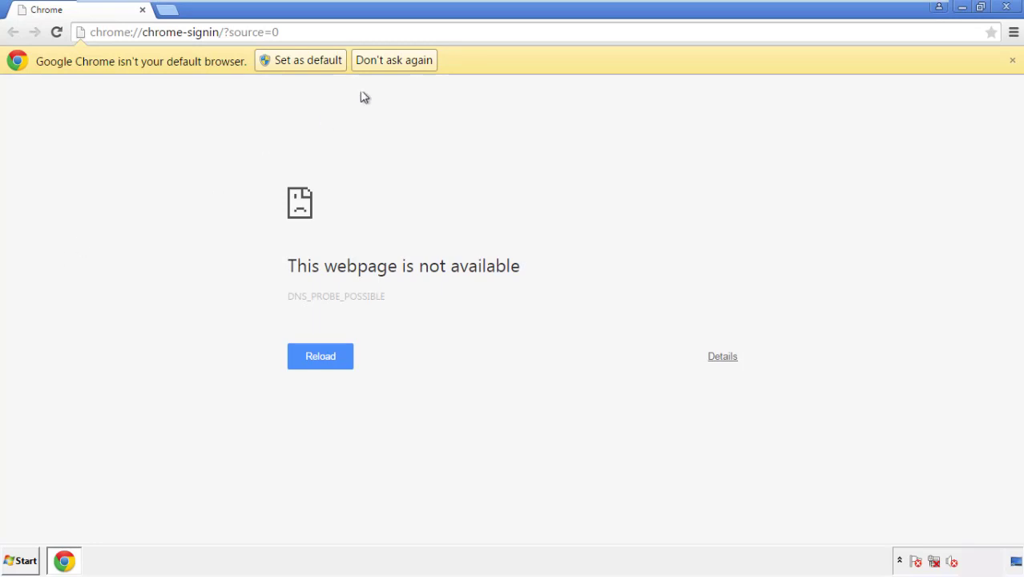
{"action": "left_click", "coordinate": [394, 61]}
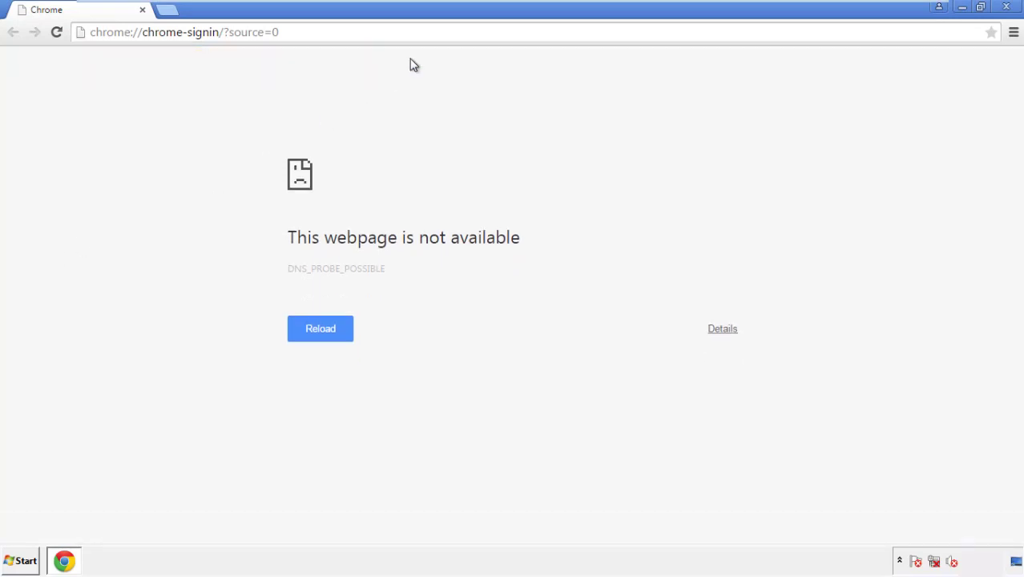
{"action": "left_click", "coordinate": [1014, 33]}
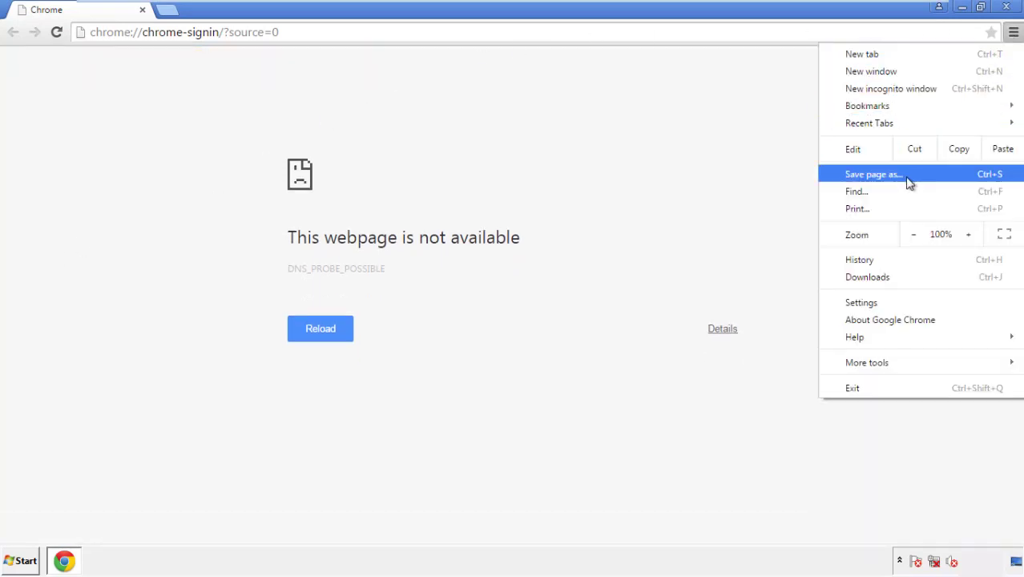
Step: Clear Chrome's browsing data from the beginning of time, including autofill form data
{"action": "left_click", "coordinate": [865, 303]}
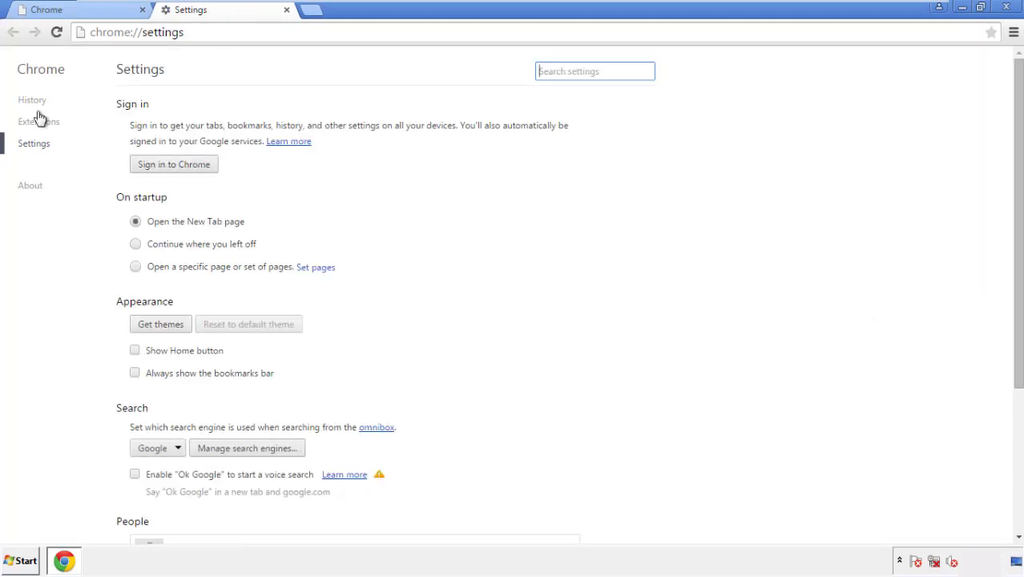
{"action": "left_click", "coordinate": [37, 103]}
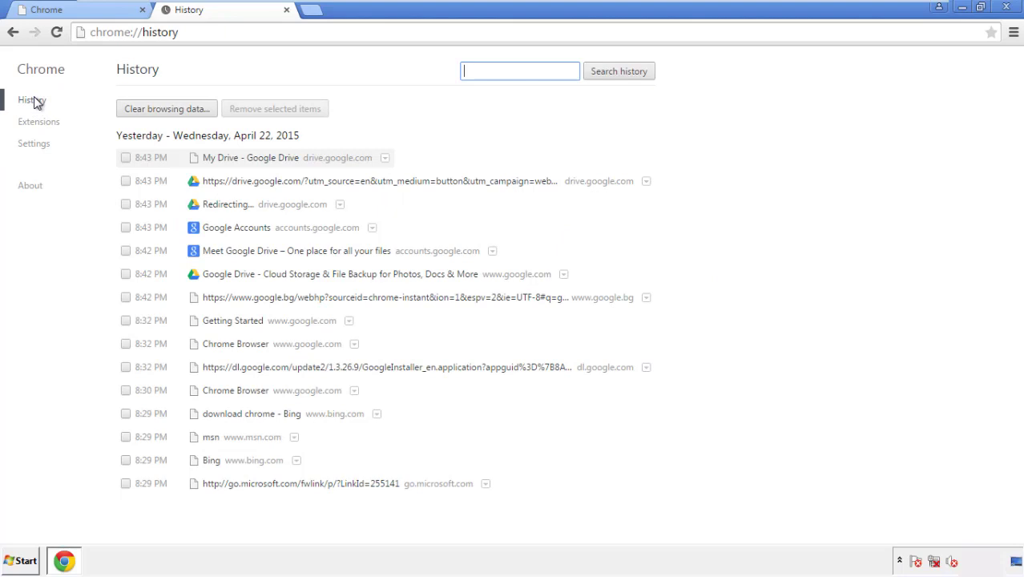
{"action": "left_click", "coordinate": [153, 110]}
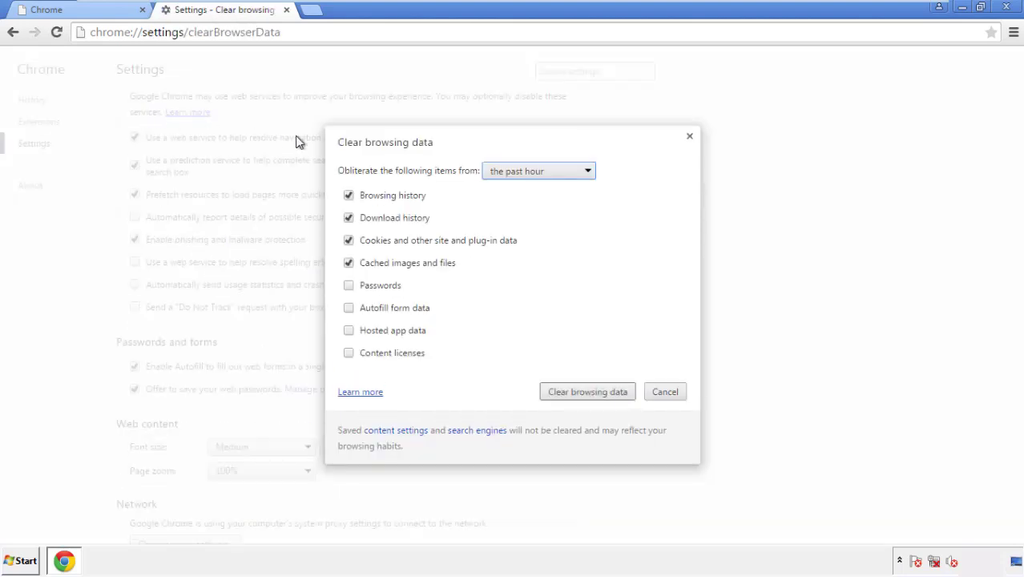
{"action": "left_click", "coordinate": [516, 173]}
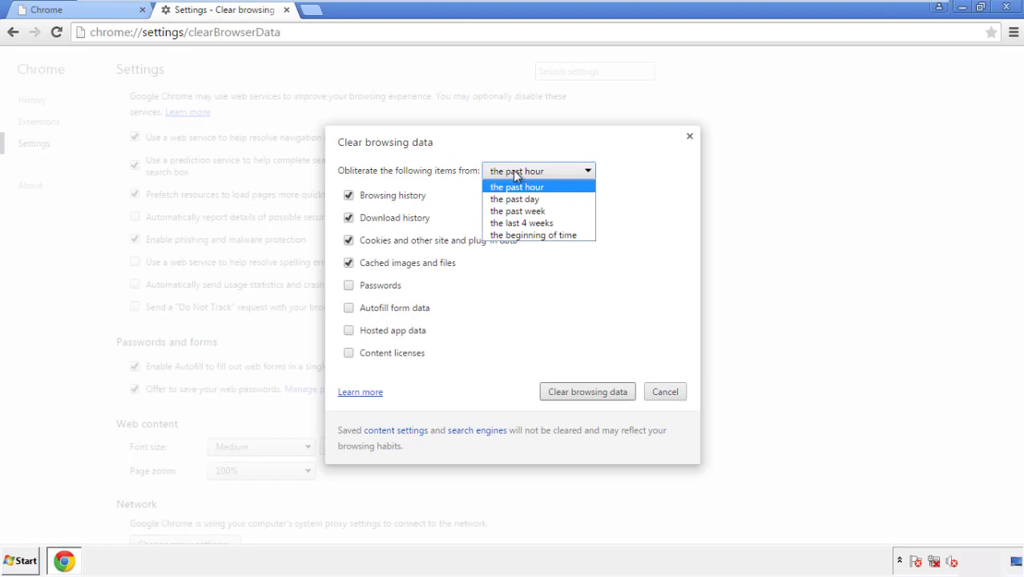
{"action": "left_click", "coordinate": [513, 236]}
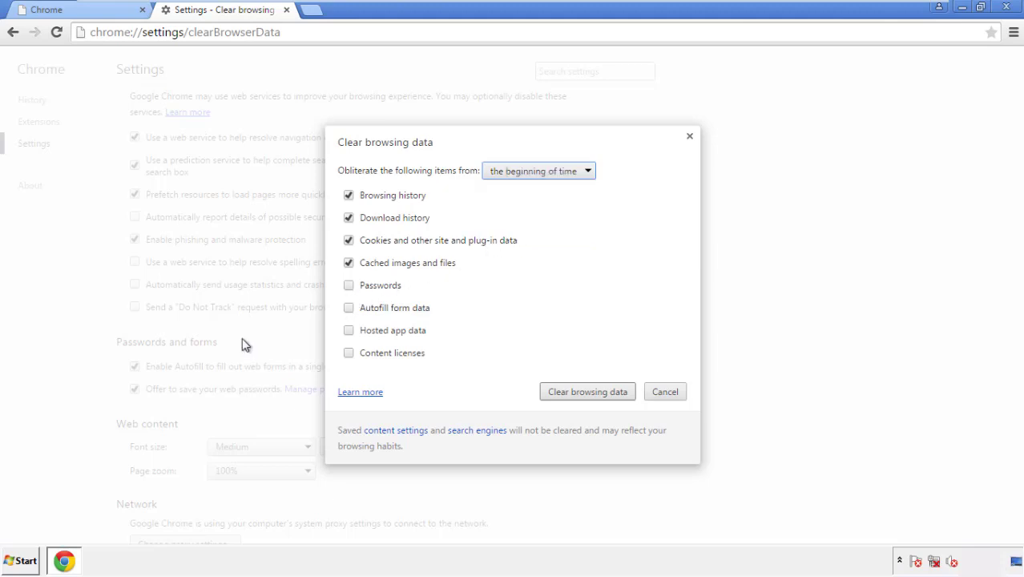
{"action": "left_click", "coordinate": [353, 311]}
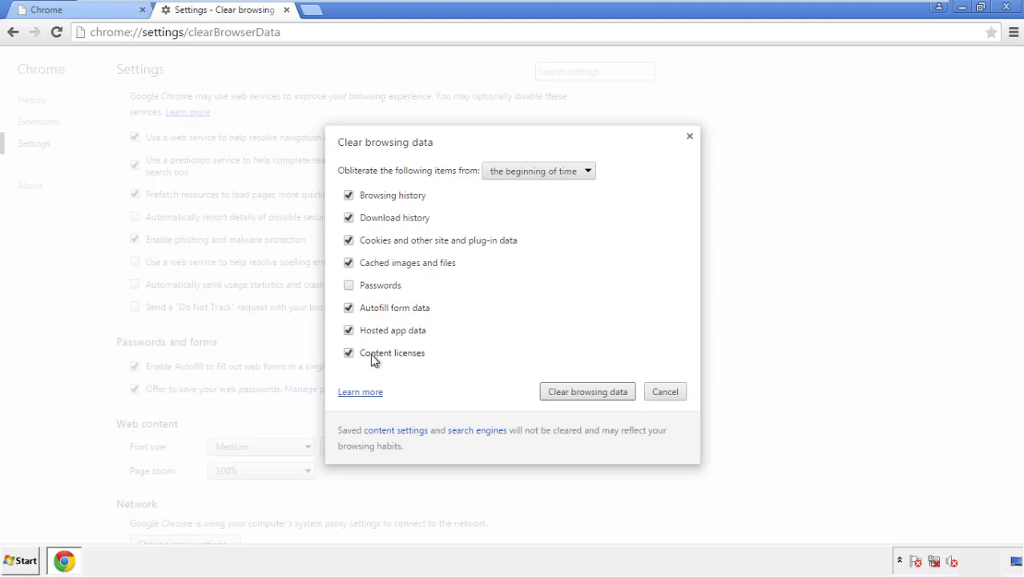
{"action": "left_click", "coordinate": [574, 395]}
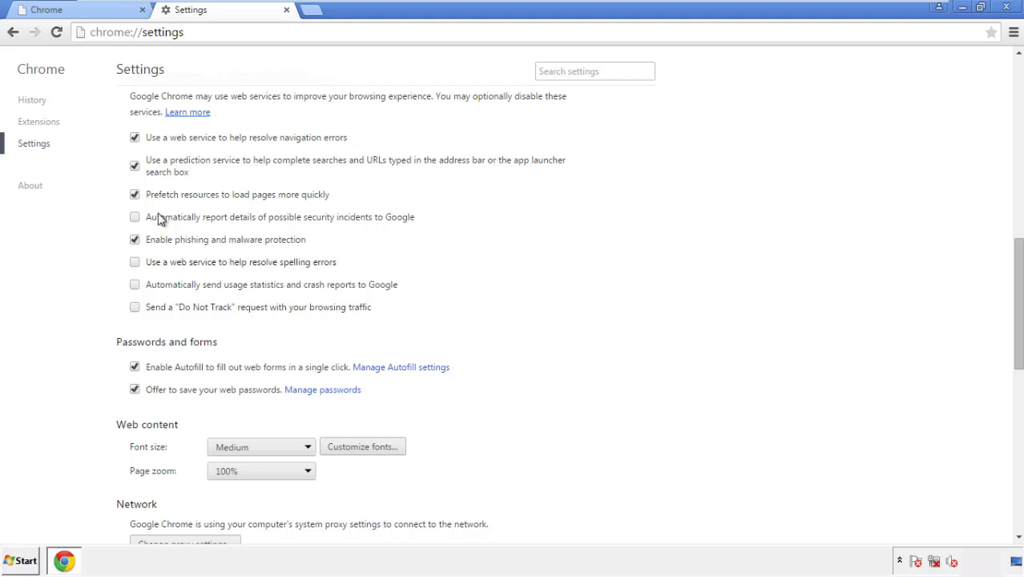
Step: Reset Chrome's settings to original defaults from the bottom of Settings, then close Chrome
{"action": "left_click_drag", "start_coordinate": [1018, 255], "coordinate": [1014, 430]}
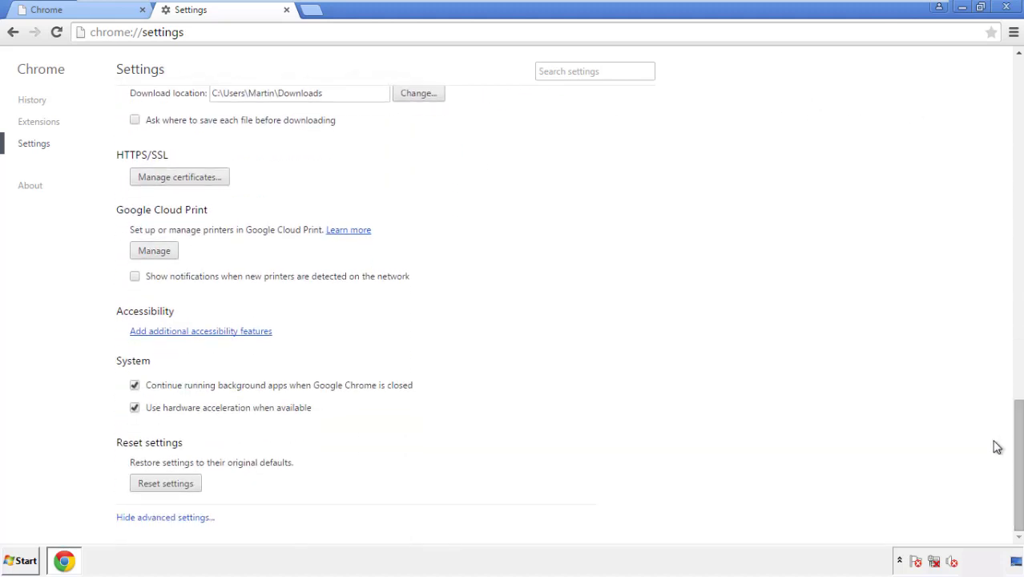
{"action": "left_click", "coordinate": [192, 486]}
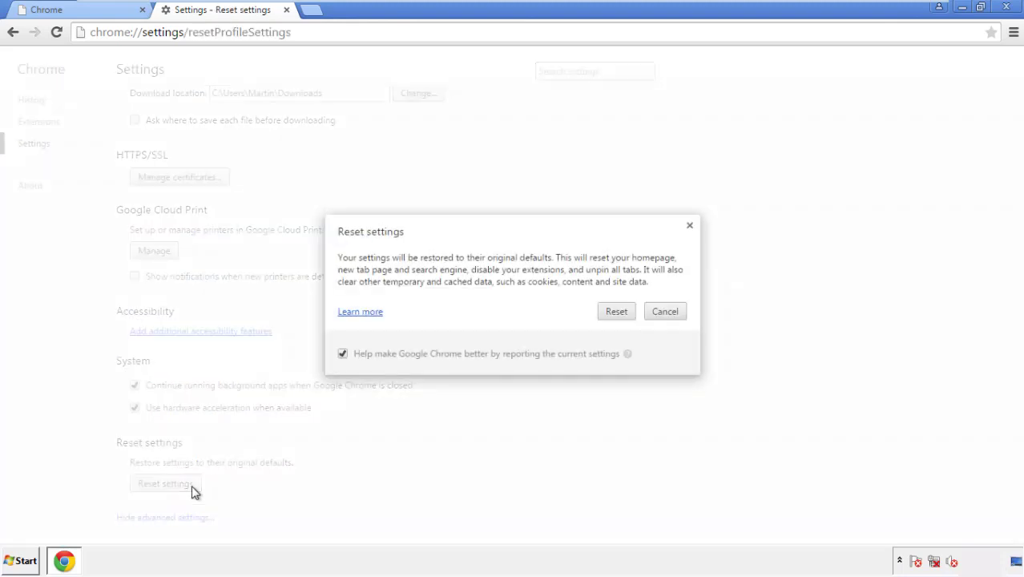
{"action": "left_click", "coordinate": [617, 311]}
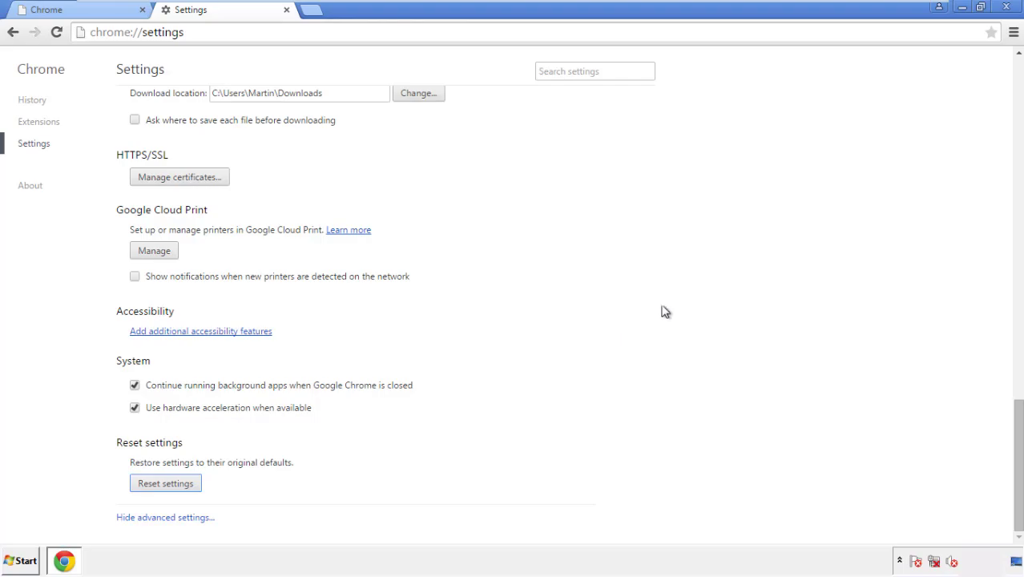
{"action": "left_click", "coordinate": [1004, 7]}
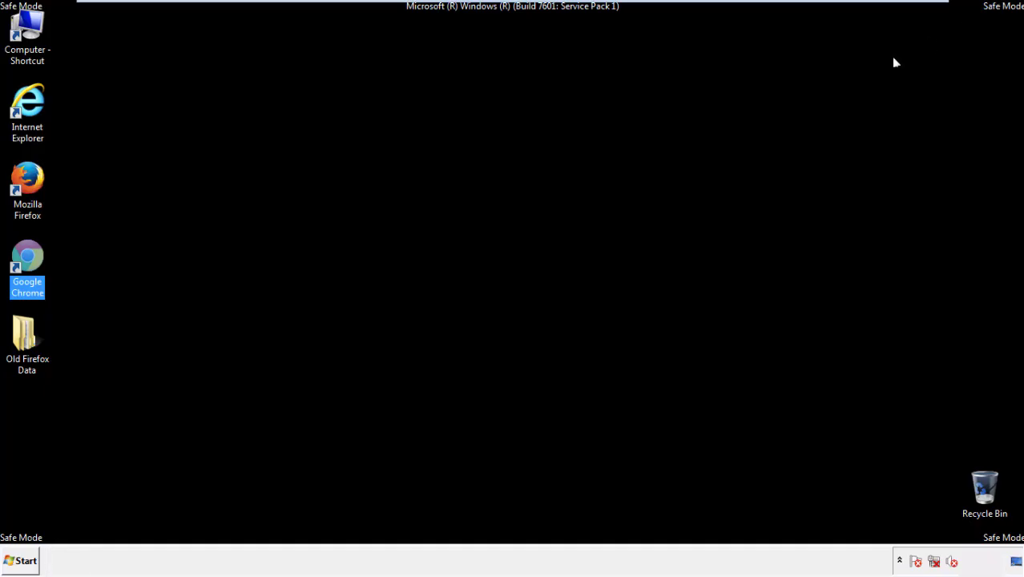
Step: Launch Firefox, remove Search Mine in the Add-ons Manager, and close the browser window
{"action": "left_click", "coordinate": [553, 259]}
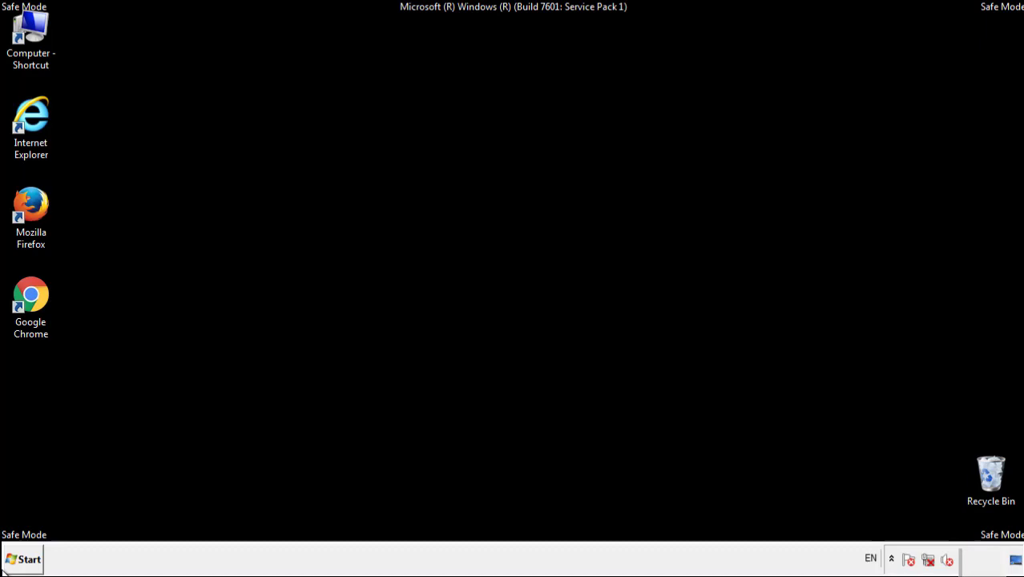
{"action": "double_click", "coordinate": [40, 199]}
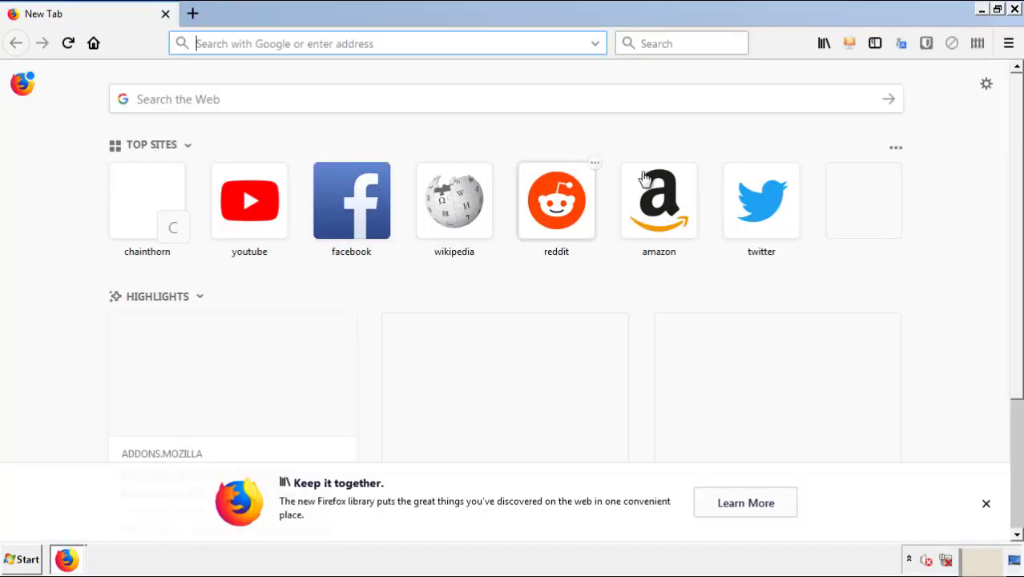
{"action": "left_click", "coordinate": [1009, 45]}
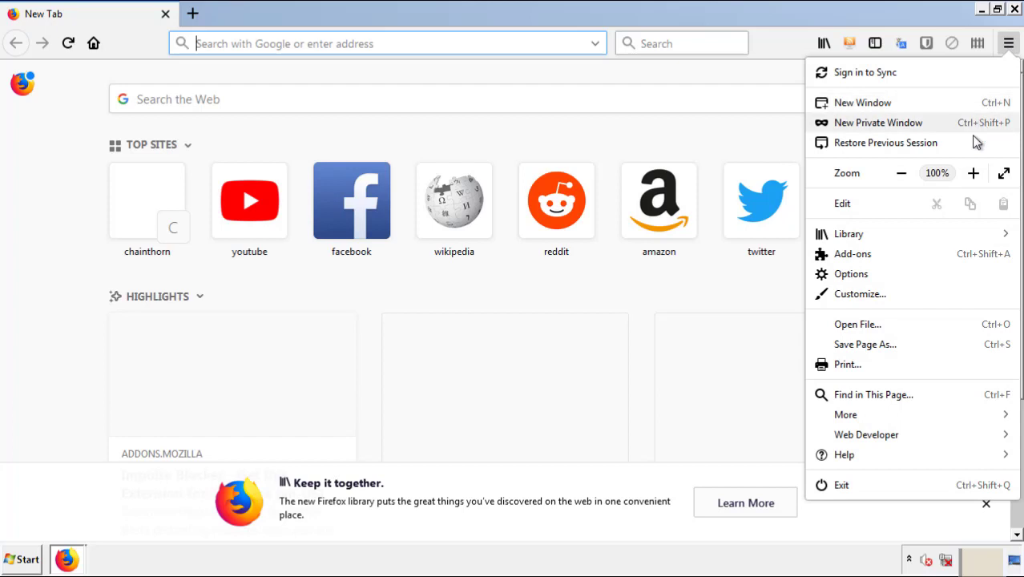
{"action": "left_click", "coordinate": [945, 263]}
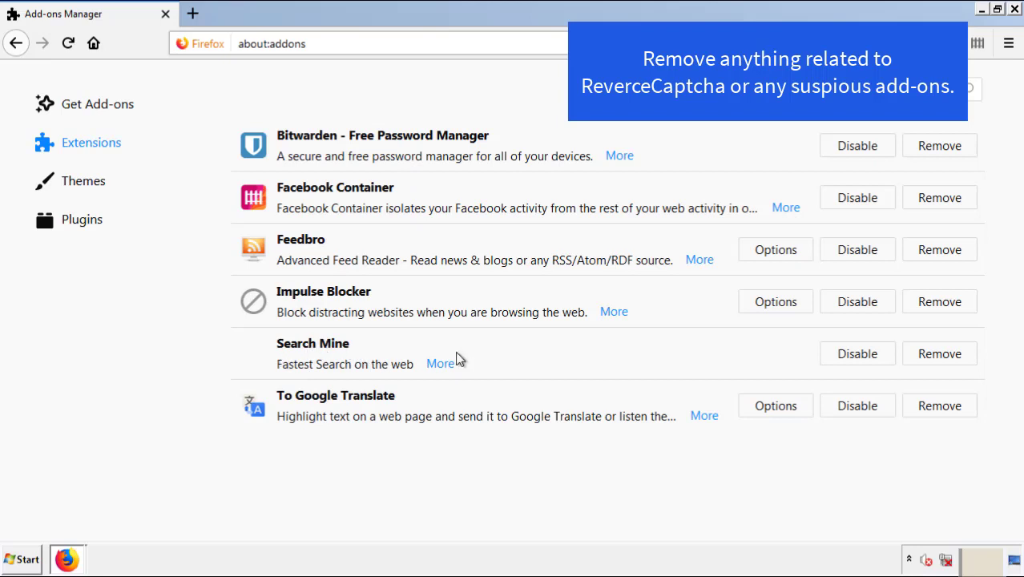
{"action": "left_click", "coordinate": [929, 359]}
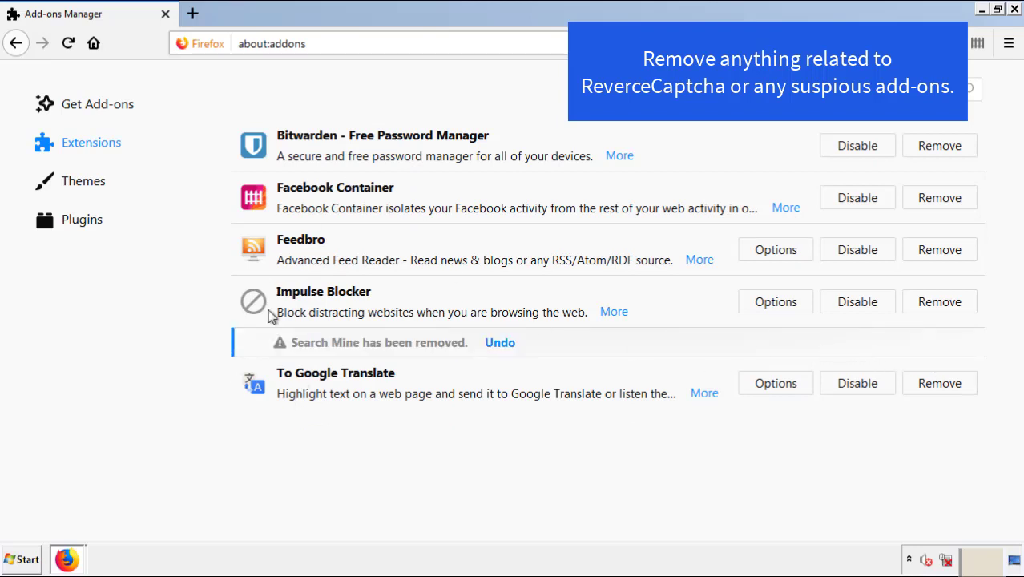
{"action": "left_click", "coordinate": [1017, 11]}
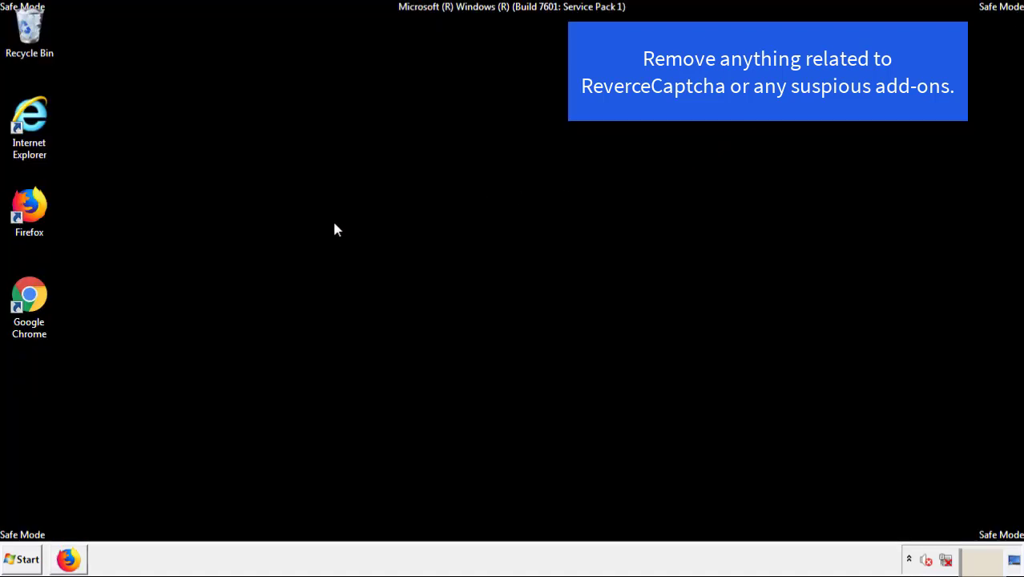
Step: Launch Chrome, open More tools > Extensions, and remove Search Mine, confirming the removal
{"action": "double_click", "coordinate": [28, 311]}
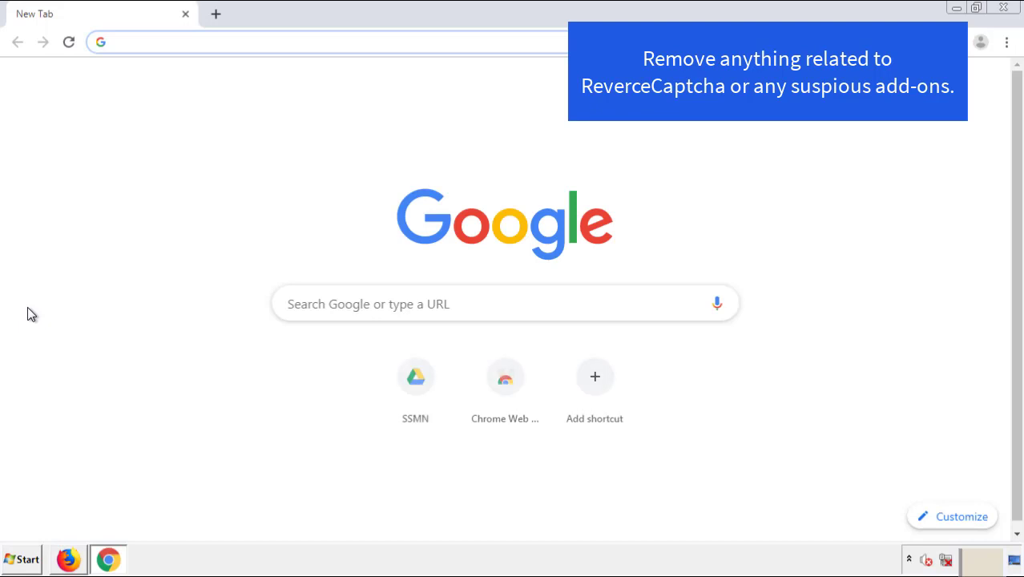
{"action": "left_click", "coordinate": [1007, 41]}
{"action": "mouse_move", "coordinate": [917, 282]}
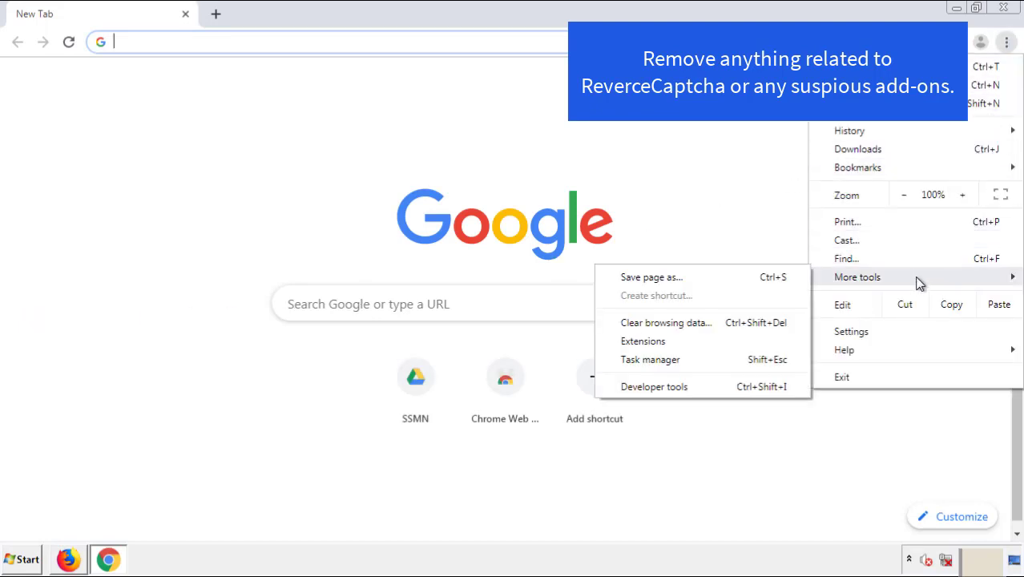
{"action": "left_click", "coordinate": [653, 341]}
{"action": "scroll", "coordinate": [287, 268], "scroll_direction": "down", "scroll_amount": 10}
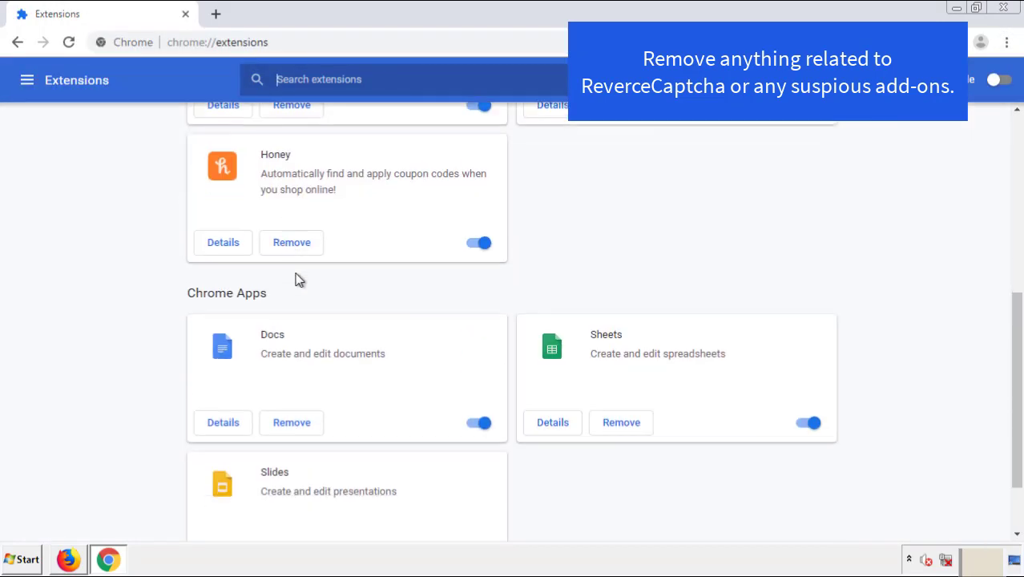
{"action": "scroll", "coordinate": [388, 293], "scroll_direction": "up", "scroll_amount": 10}
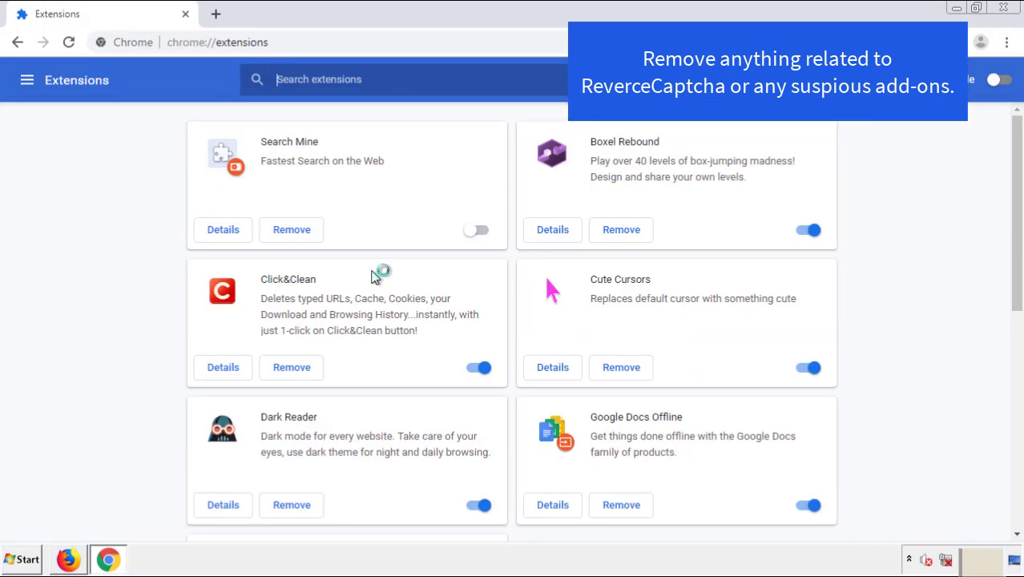
{"action": "left_click", "coordinate": [290, 230]}
{"action": "left_click", "coordinate": [577, 127]}
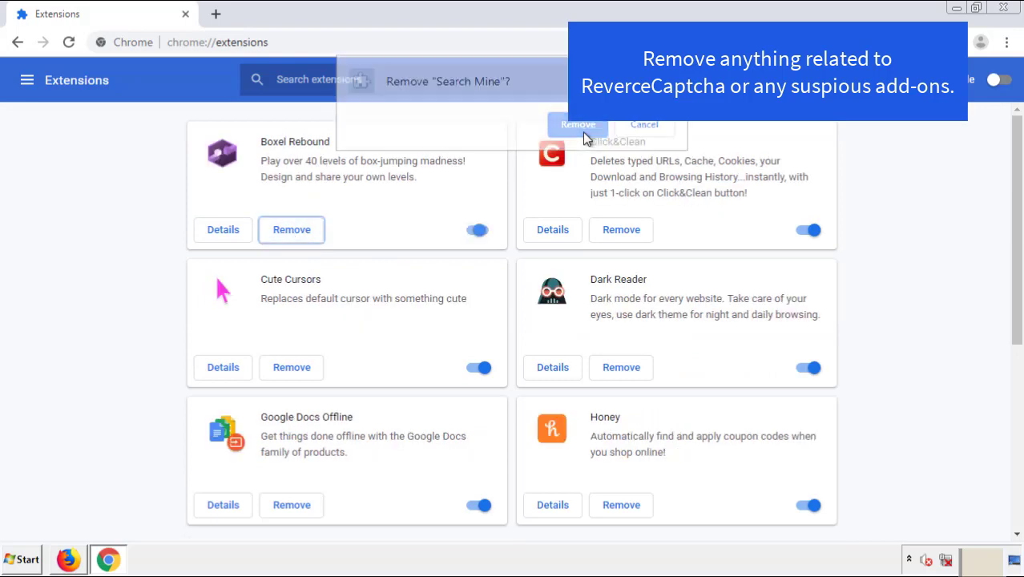
Step: Close Chrome, then restart Windows 7 from the Start menu's Shut down options
{"action": "left_click", "coordinate": [1012, 13]}
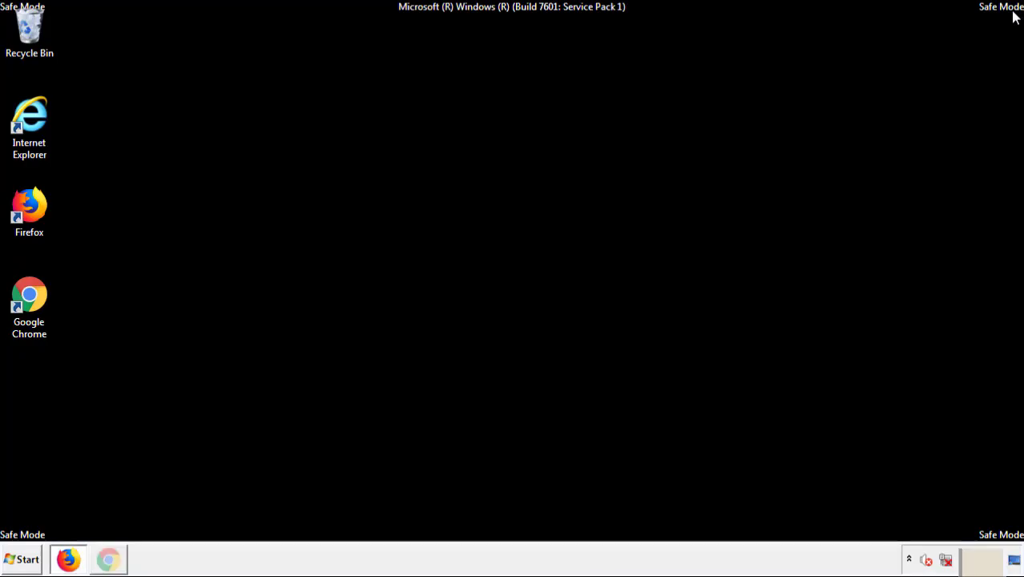
{"action": "left_click", "coordinate": [24, 560]}
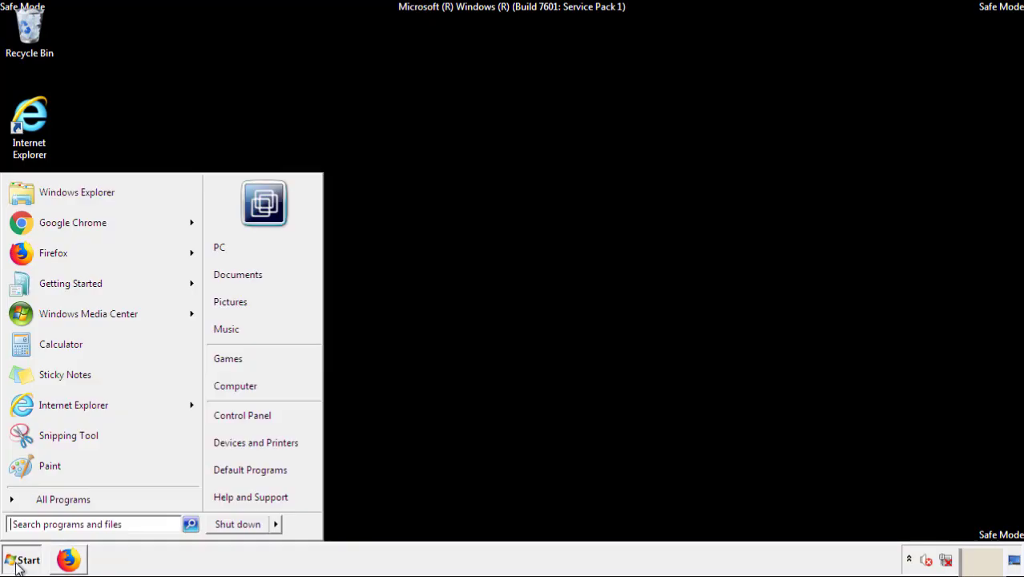
{"action": "left_click", "coordinate": [277, 524]}
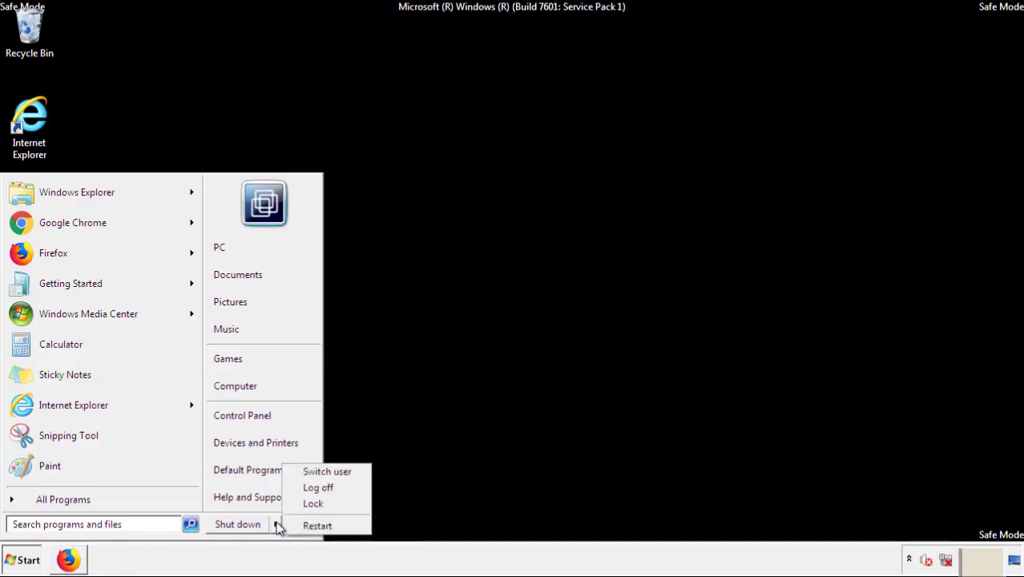
{"action": "left_click", "coordinate": [318, 527]}
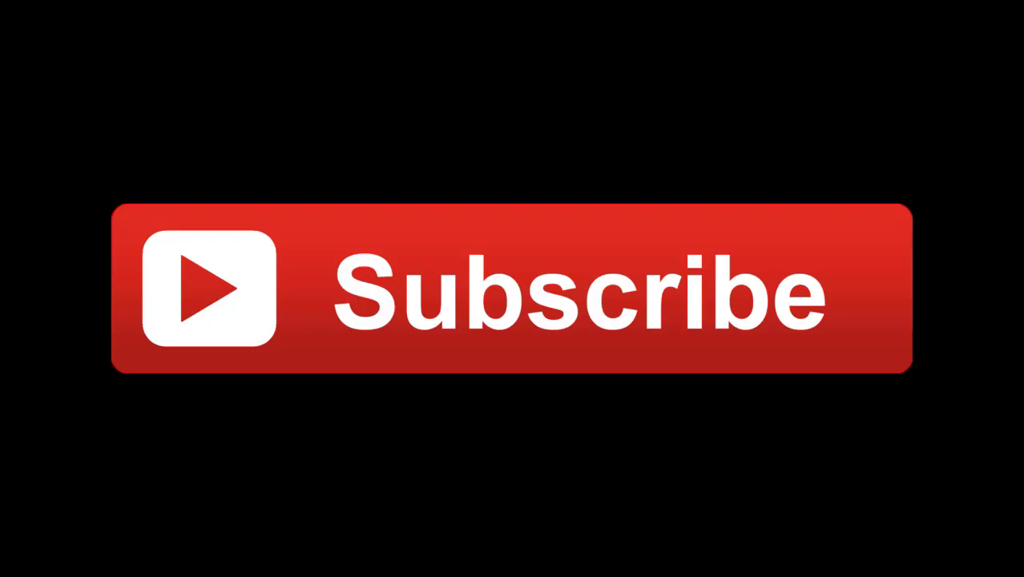